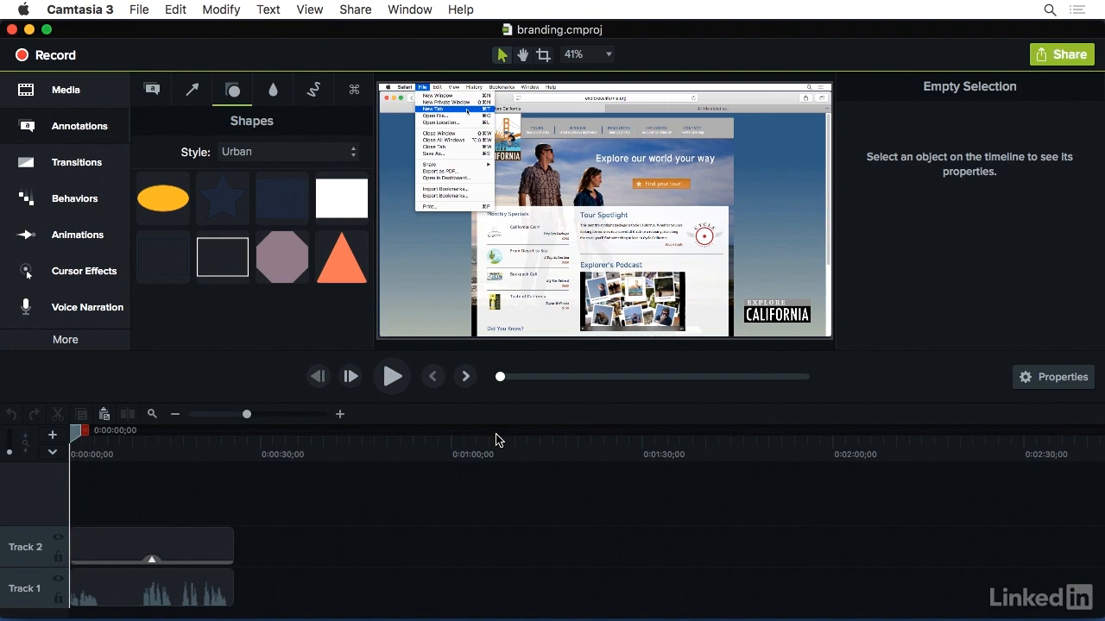
Add the orange triangle shape to the canvas at 100% zoom over the open File menu and change it to a Rectangle.
click(588, 54)
click(595, 146)
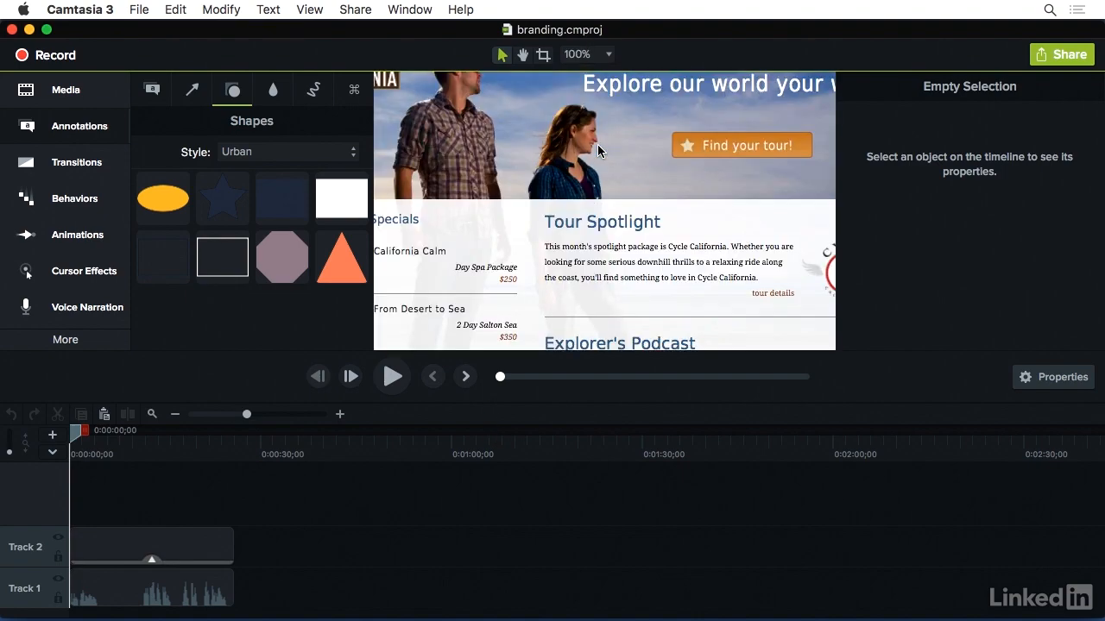
drag(577, 149, 778, 324)
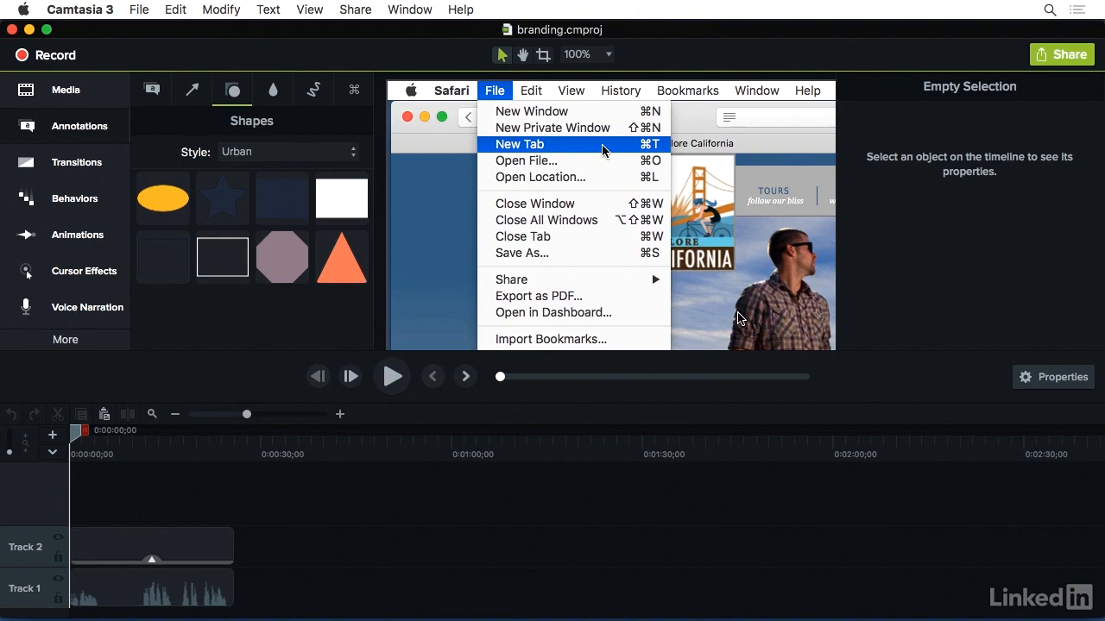
click(339, 265)
drag(340, 266, 682, 226)
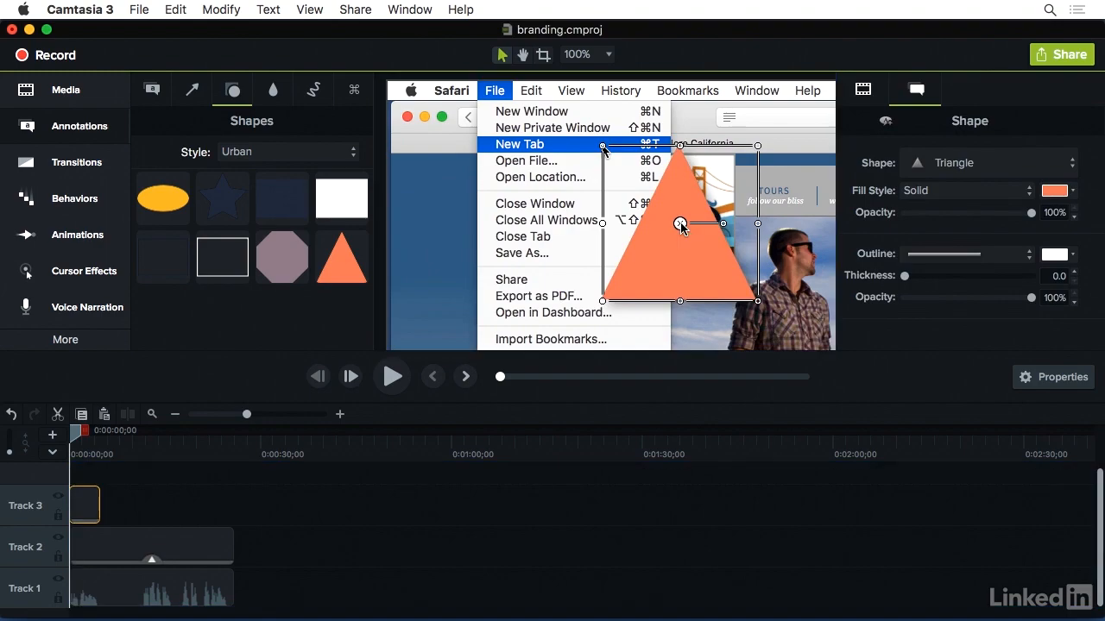
click(1036, 166)
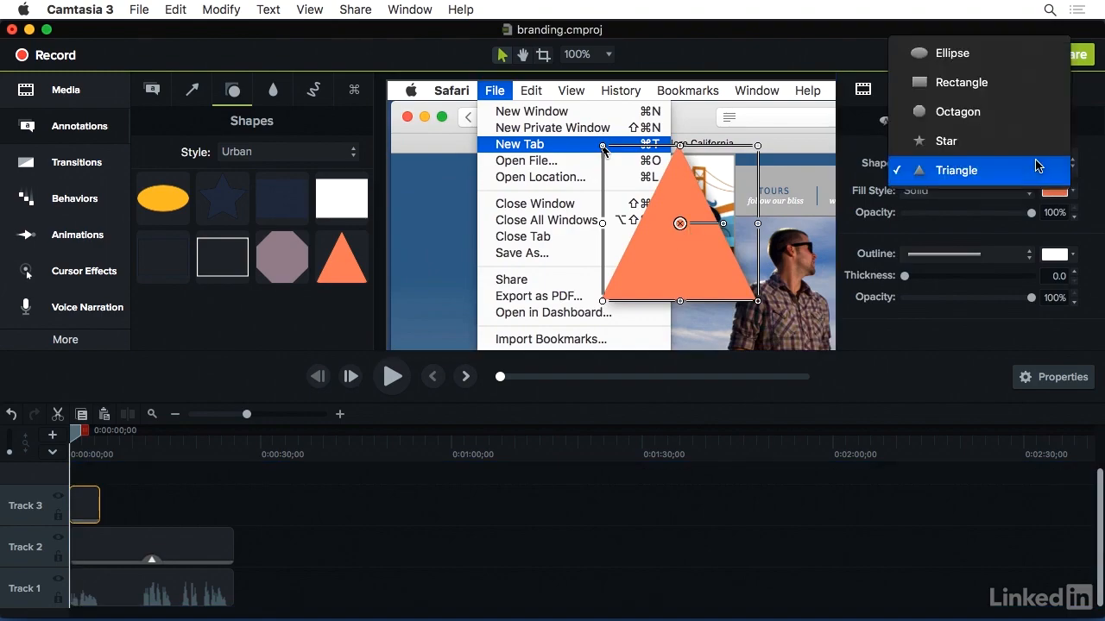
click(1028, 87)
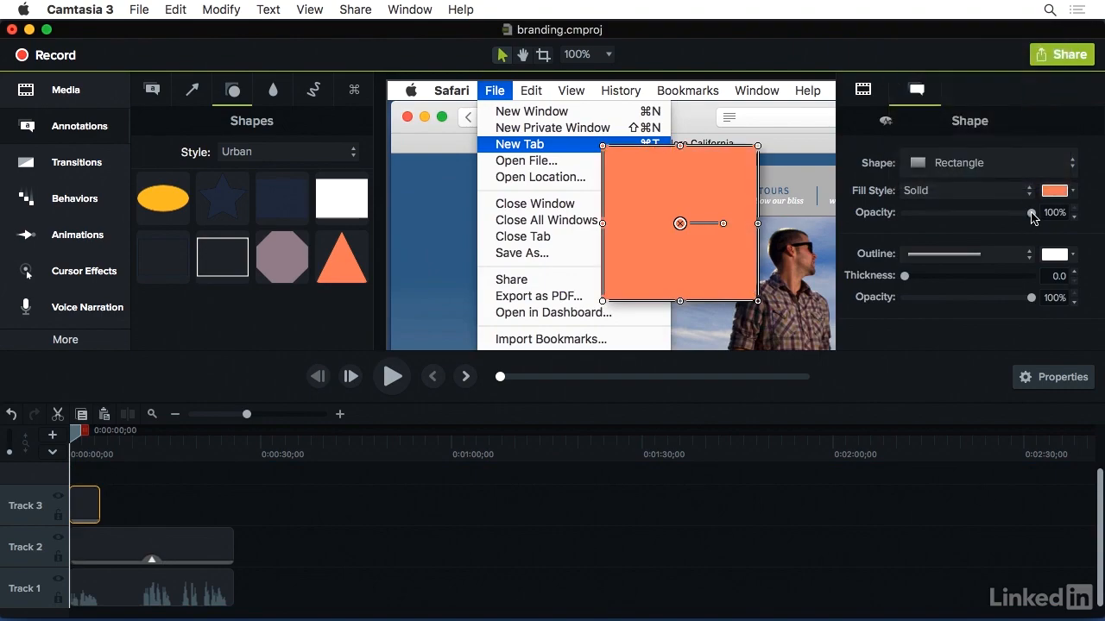
Make the rectangle's fill fully transparent at 0% opacity and give it a yellow-orange outline with a thickness of 10.
drag(1033, 216, 904, 219)
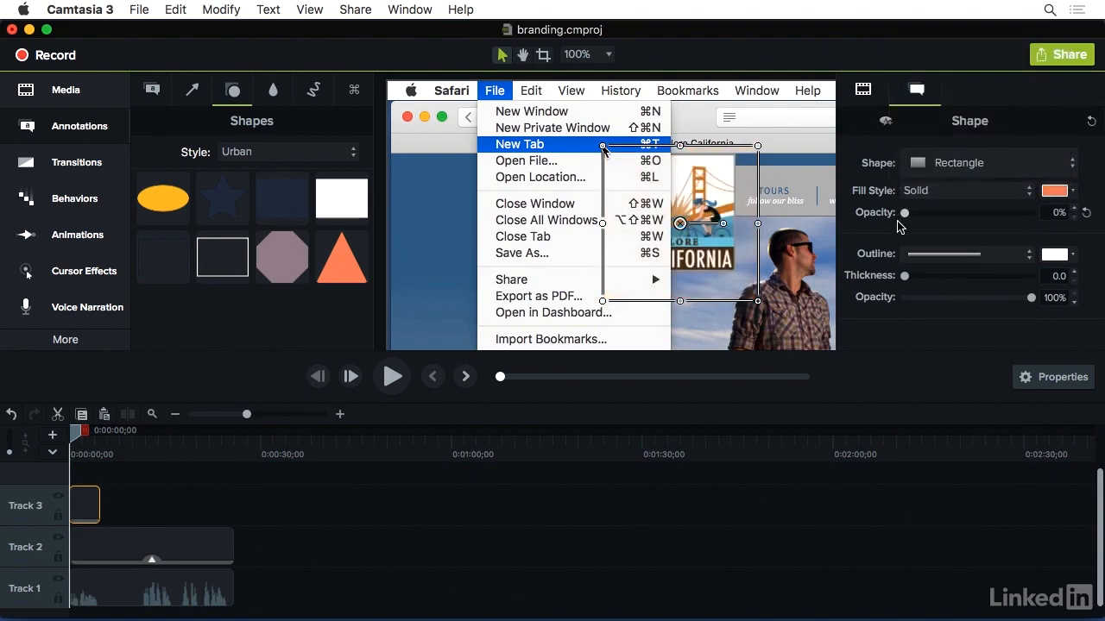
click(1054, 255)
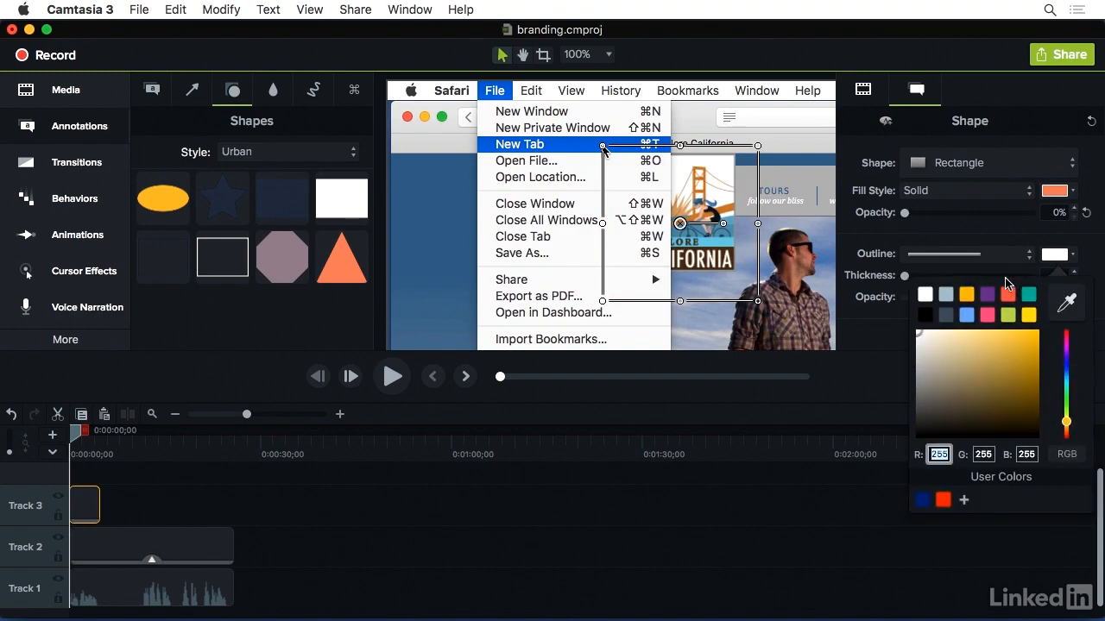
click(967, 296)
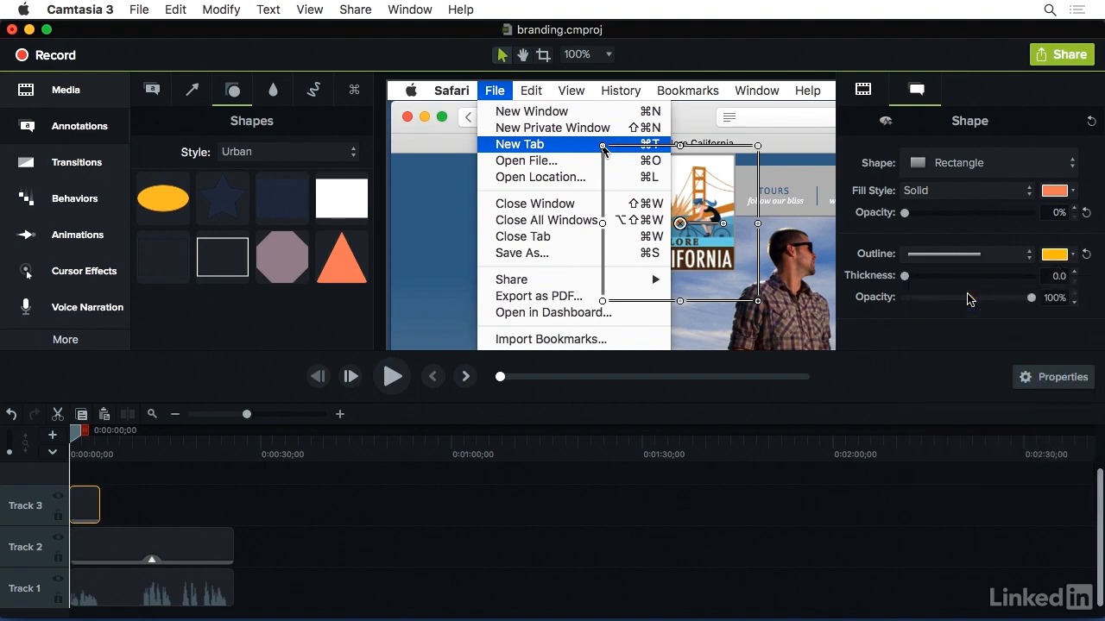
click(1048, 277)
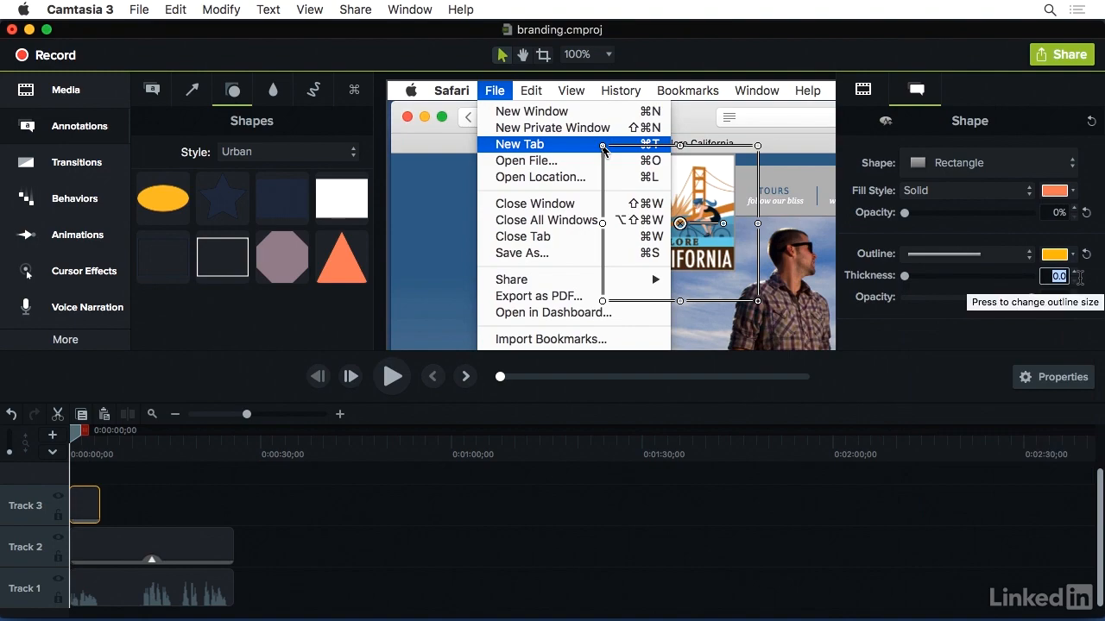
text(10)
key(Return)
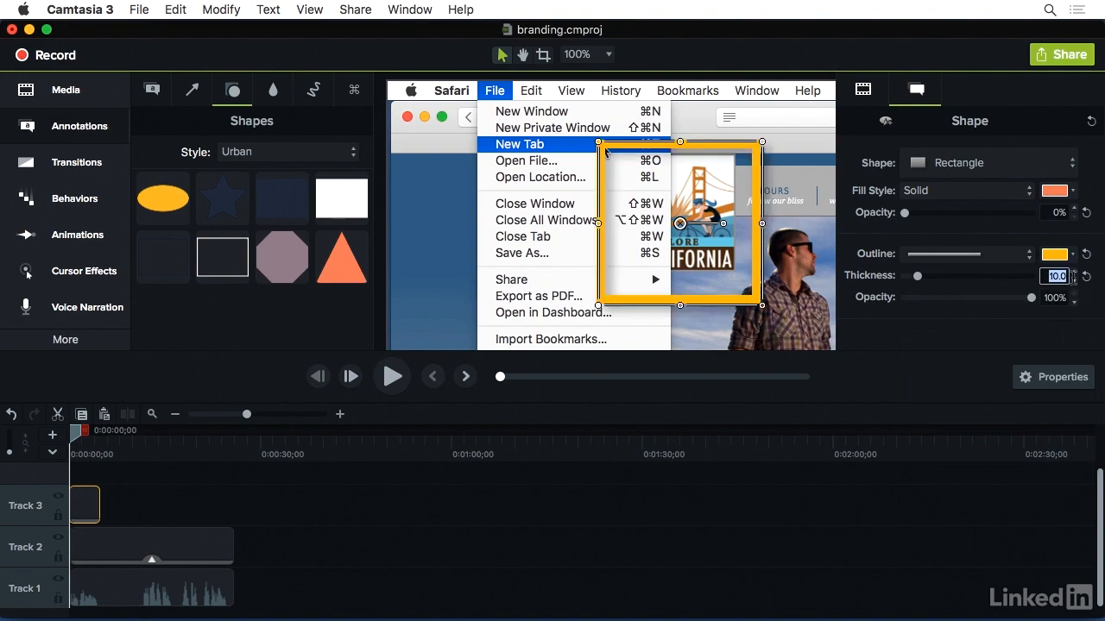
Move the outlined rectangle onto the File menu and resize it to frame the New Tab item.
drag(713, 249, 570, 138)
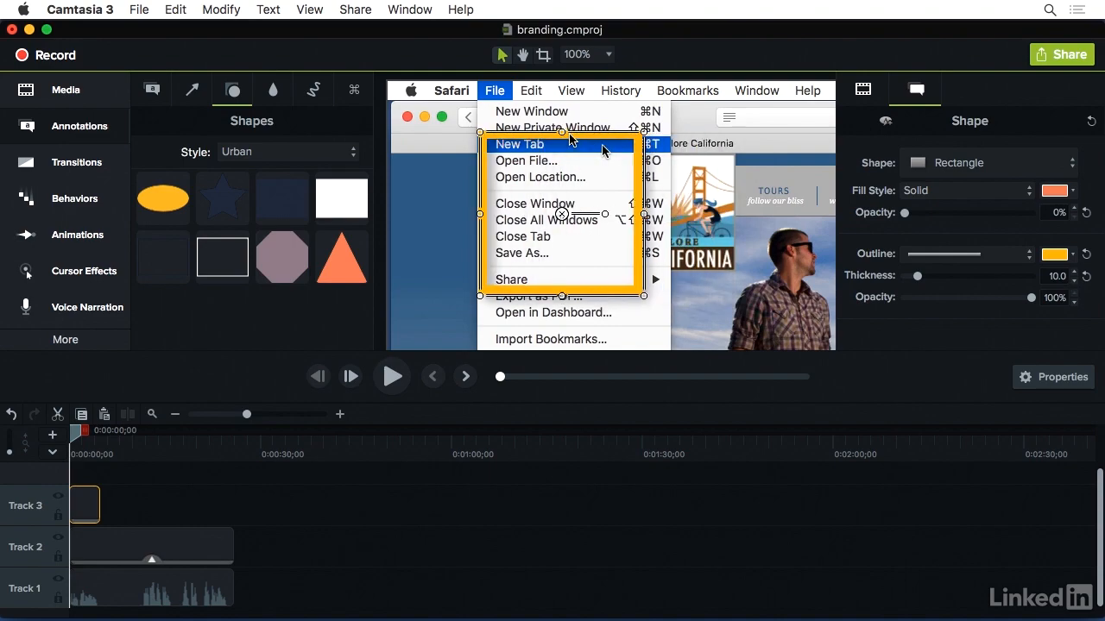
drag(644, 296, 671, 158)
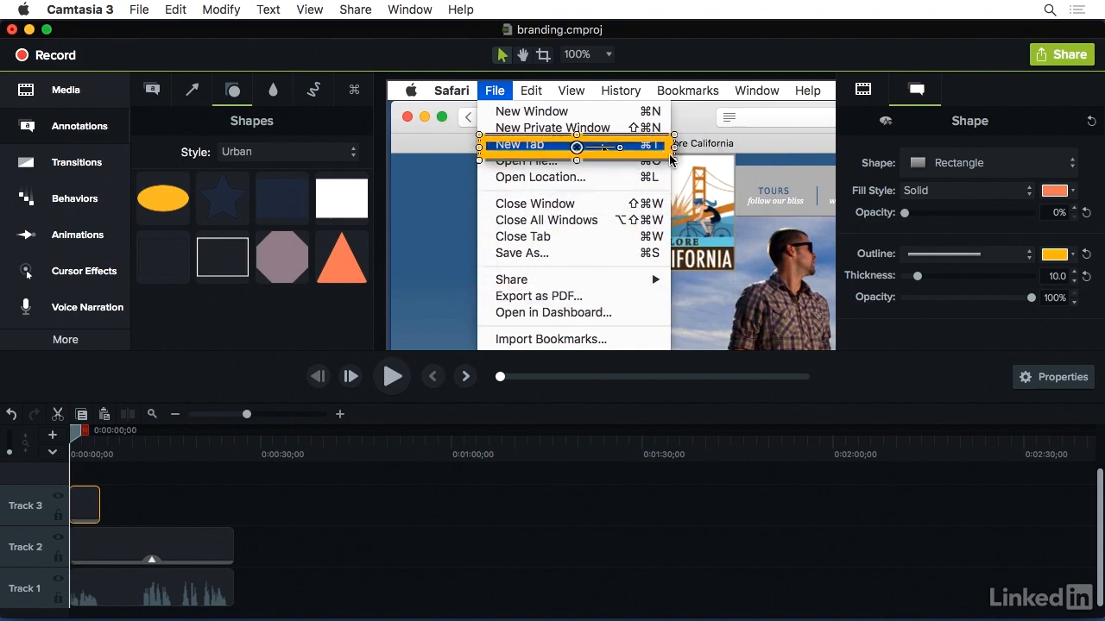
click(595, 185)
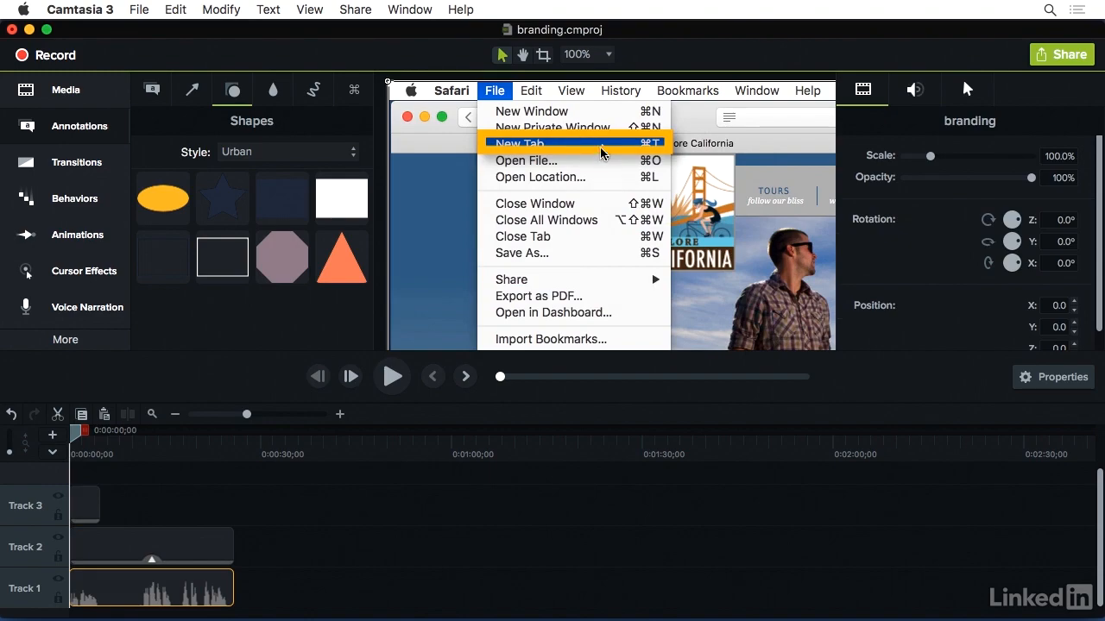
Set the rectangle's outline thickness to 3.
click(603, 149)
click(1056, 276)
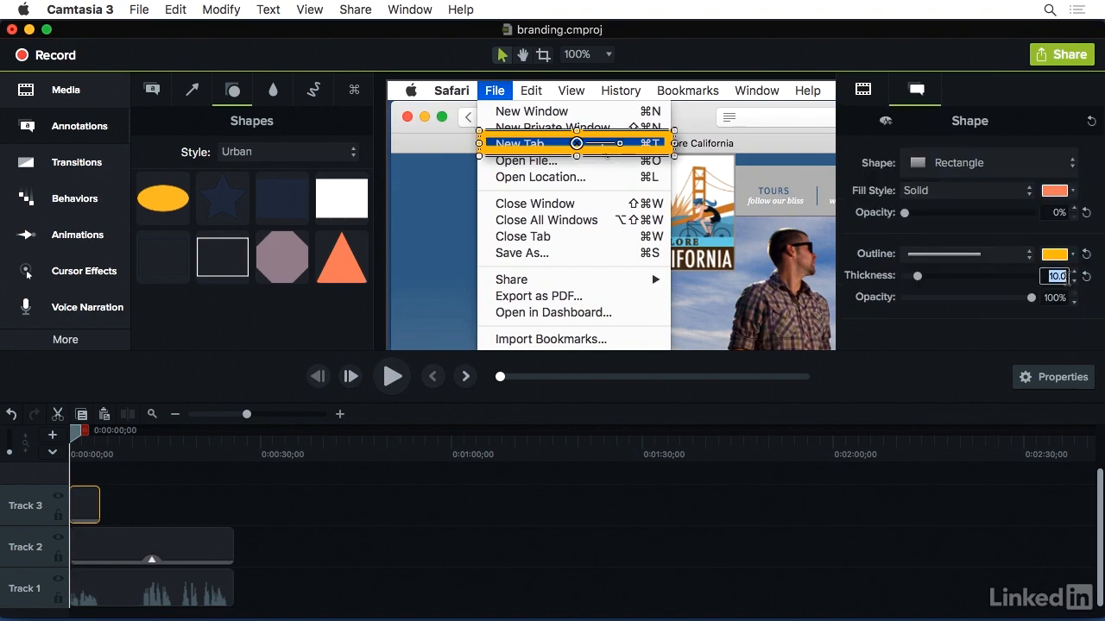
text(3)
key(Return)
click(712, 237)
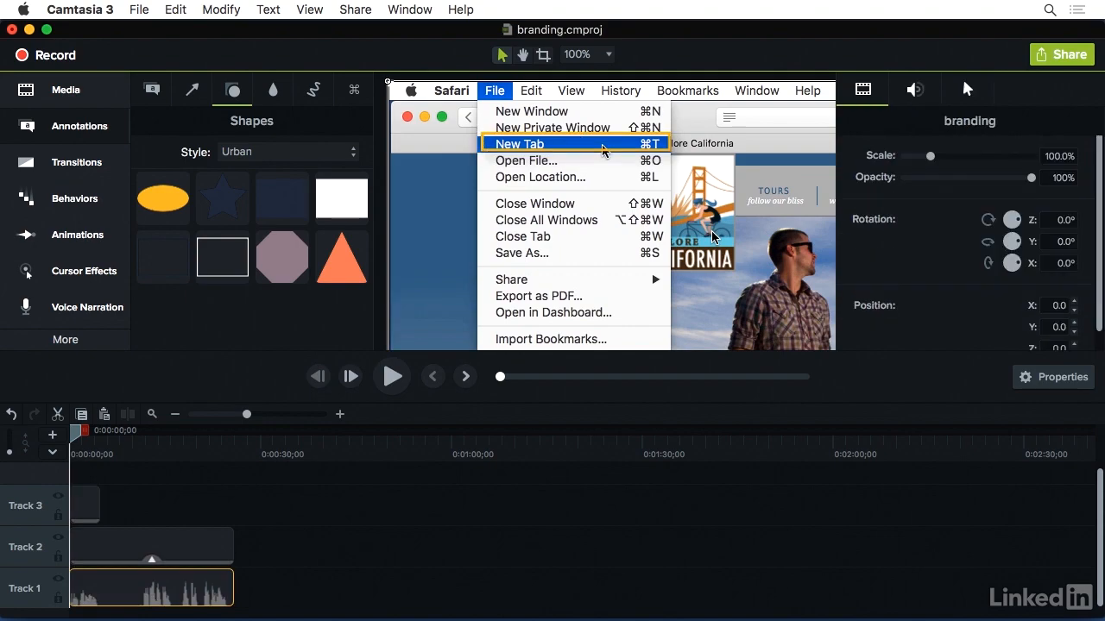
Set the rectangle's outline thickness to 5.
click(646, 153)
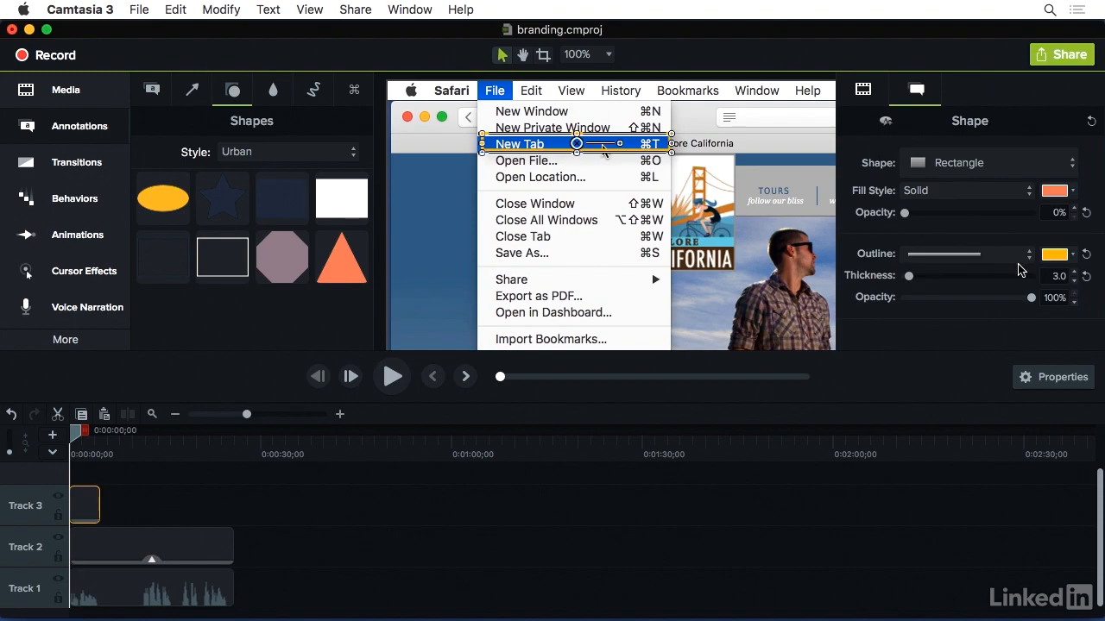
drag(1047, 276, 1078, 277)
text(5)
key(Return)
click(725, 236)
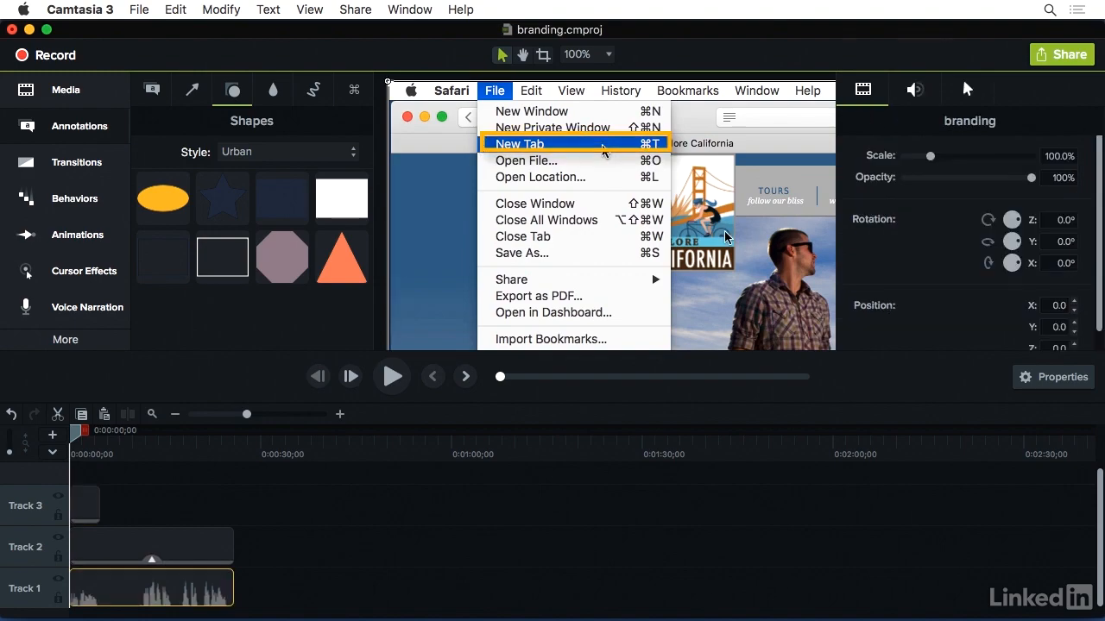
Adjust the outlined rectangle's size and position to fit neatly around the highlighted New Tab menu item.
click(518, 152)
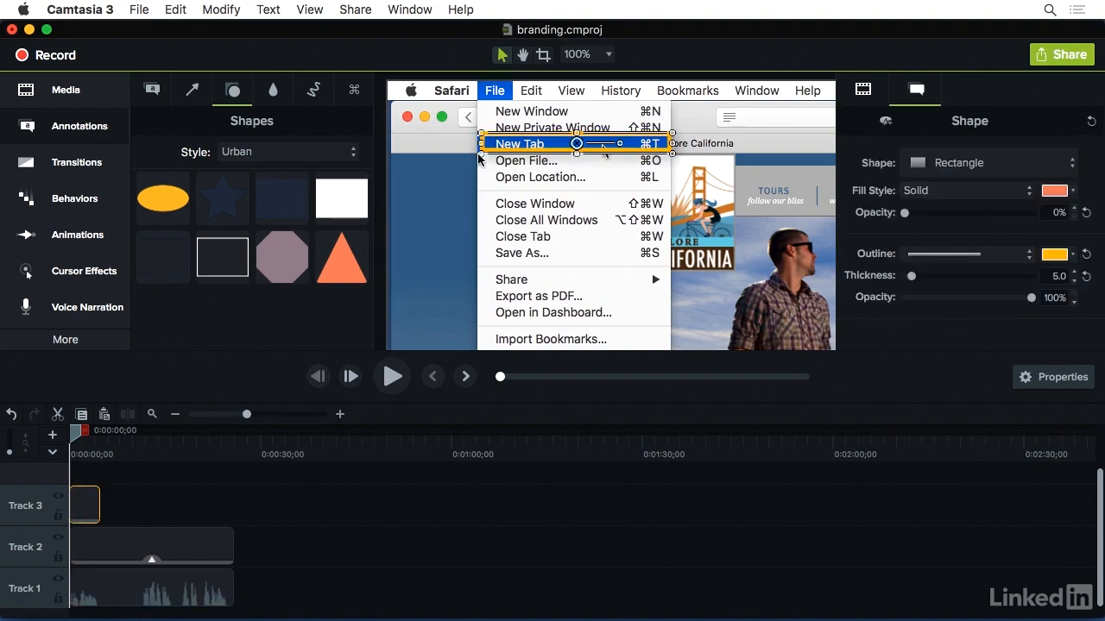
drag(480, 152, 477, 153)
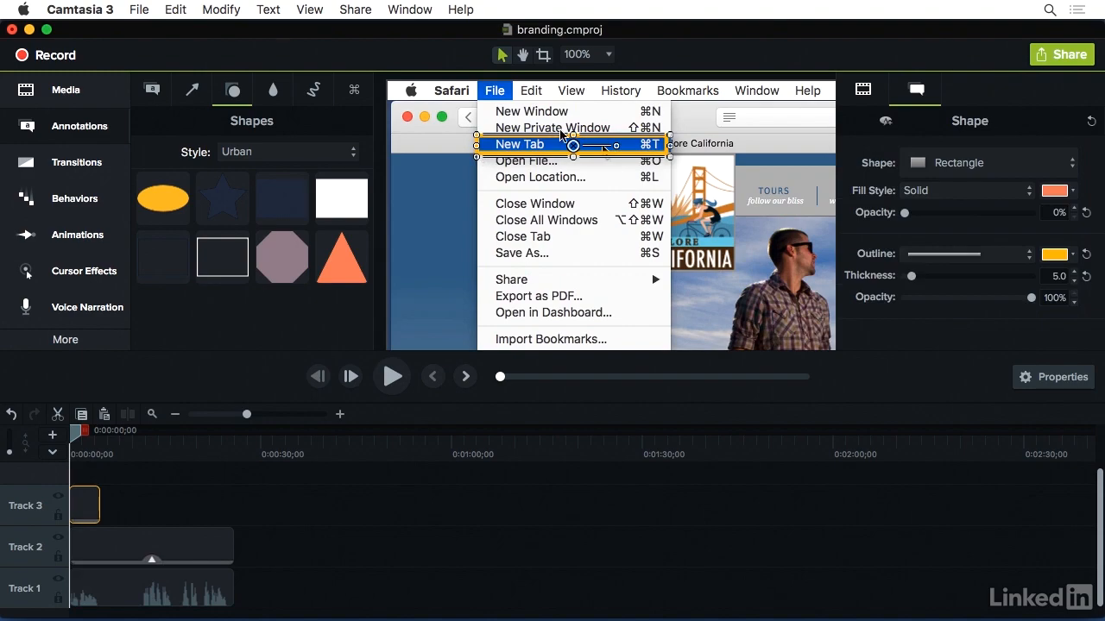
drag(573, 157, 573, 136)
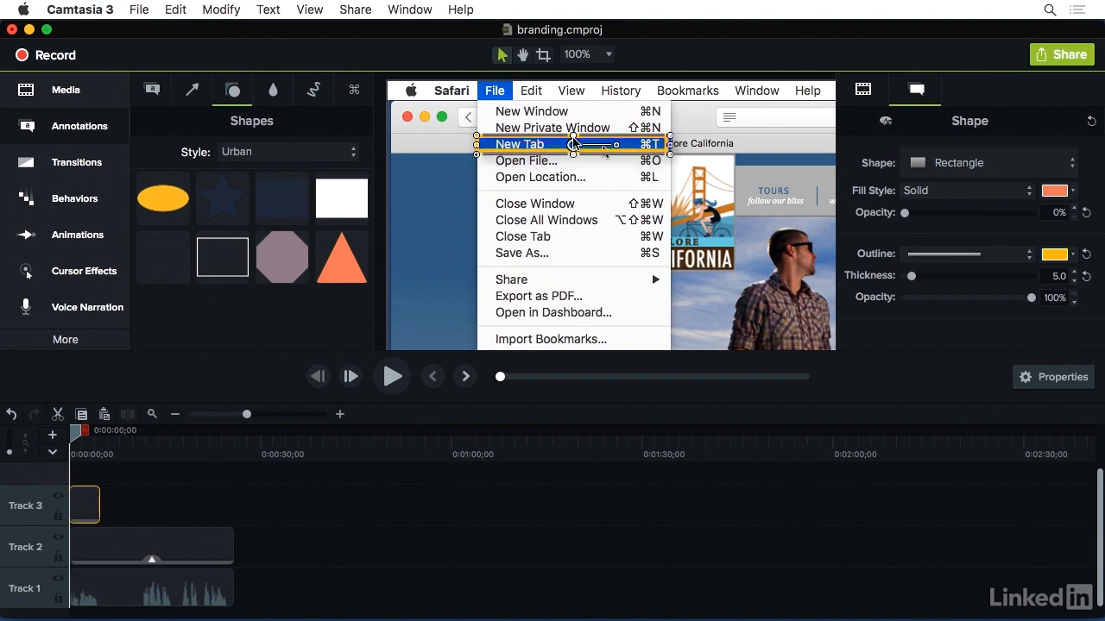
click(699, 167)
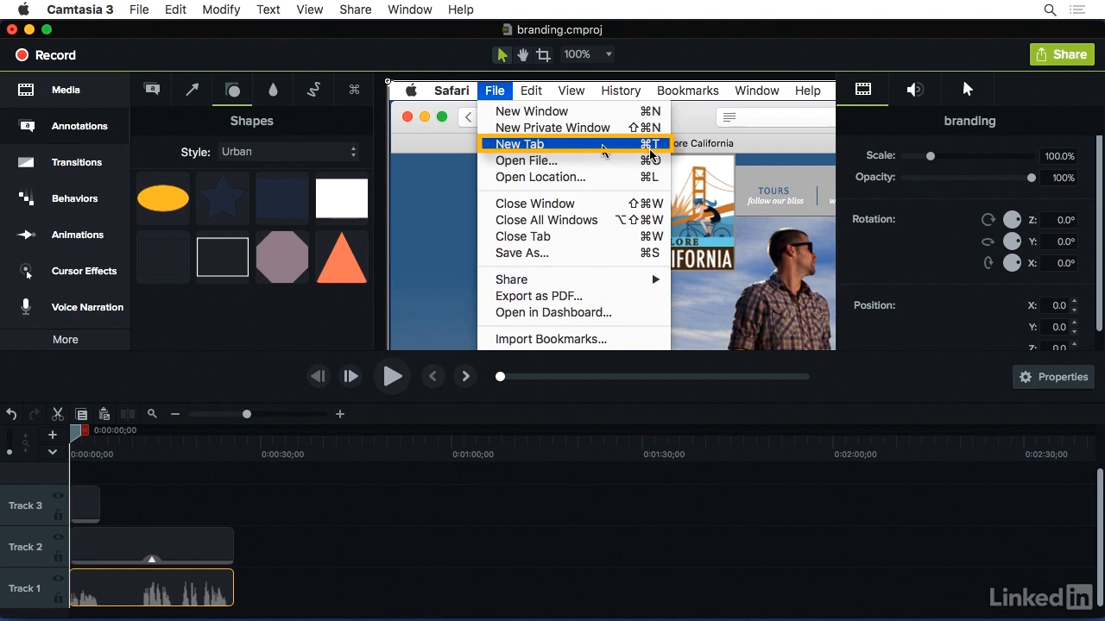
Save the outlined rectangle's style to Annotations and display the User shape styles.
click(602, 147)
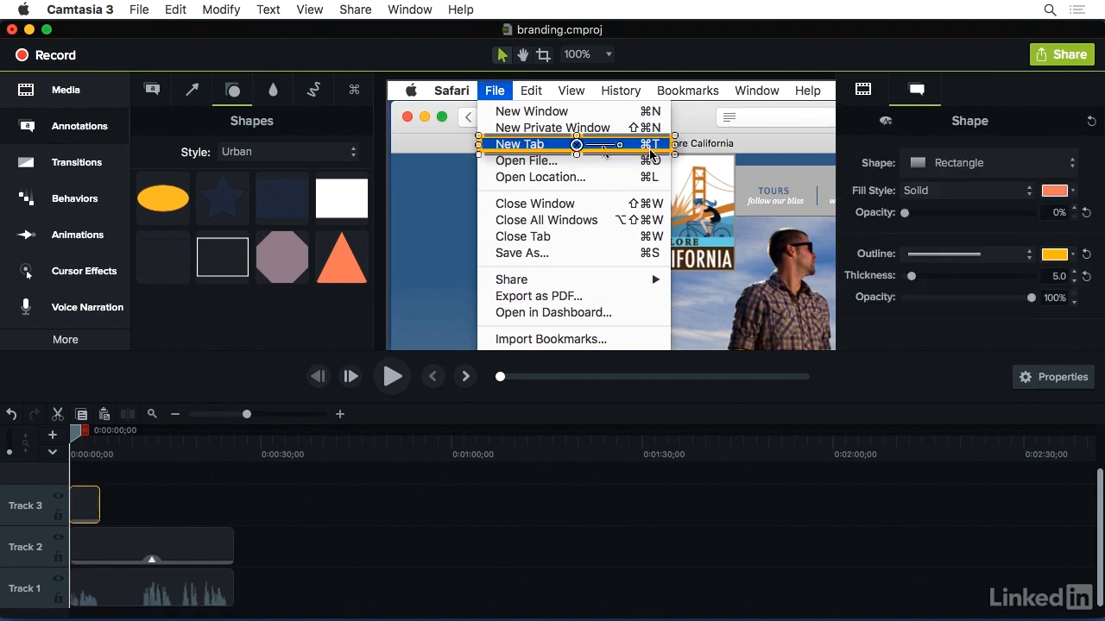
click(886, 125)
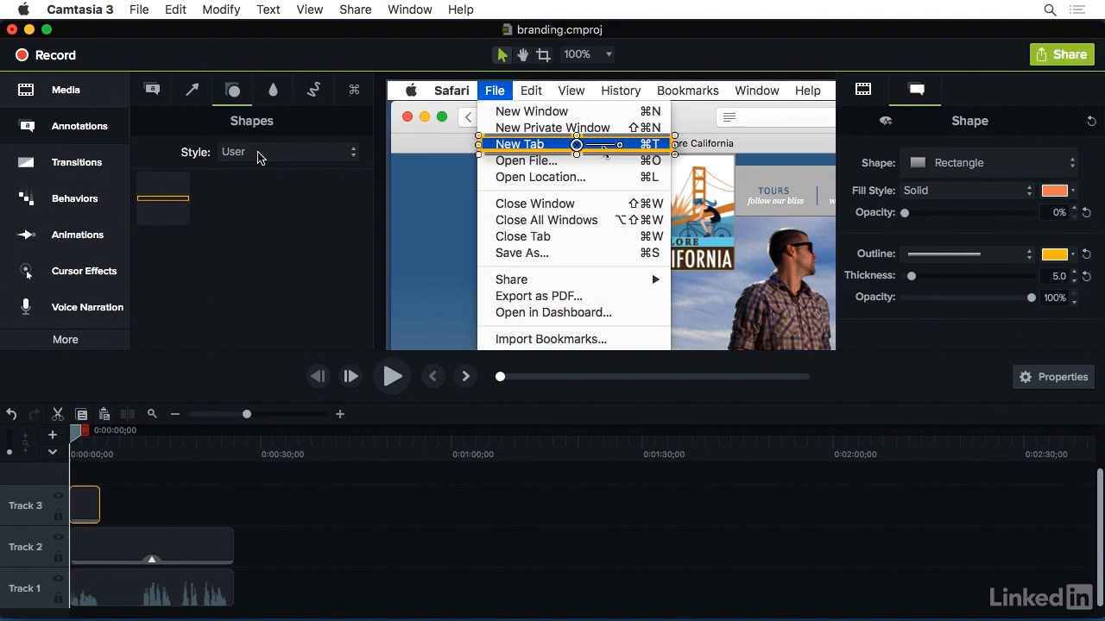
Add a Sketch Motion rectangle to the canvas beside the framed menu item and display its annotation properties.
click(317, 92)
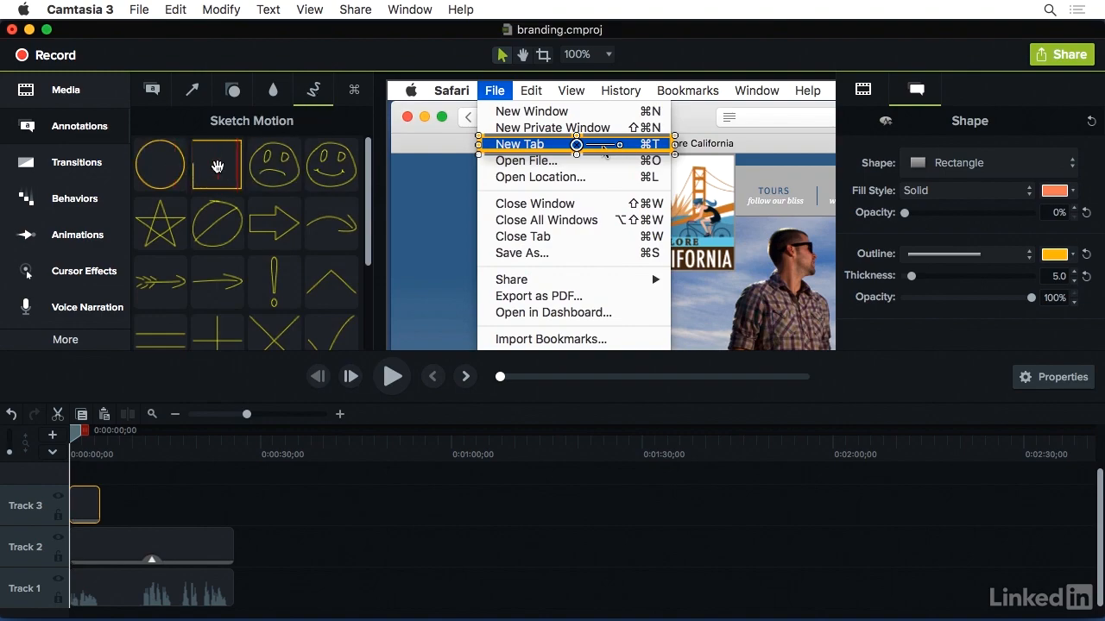
mouse_move(217, 165)
mouse_down()
mouse_move(421, 202)
mouse_move(585, 310)
mouse_move(631, 205)
mouse_move(669, 218)
mouse_up()
click(908, 92)
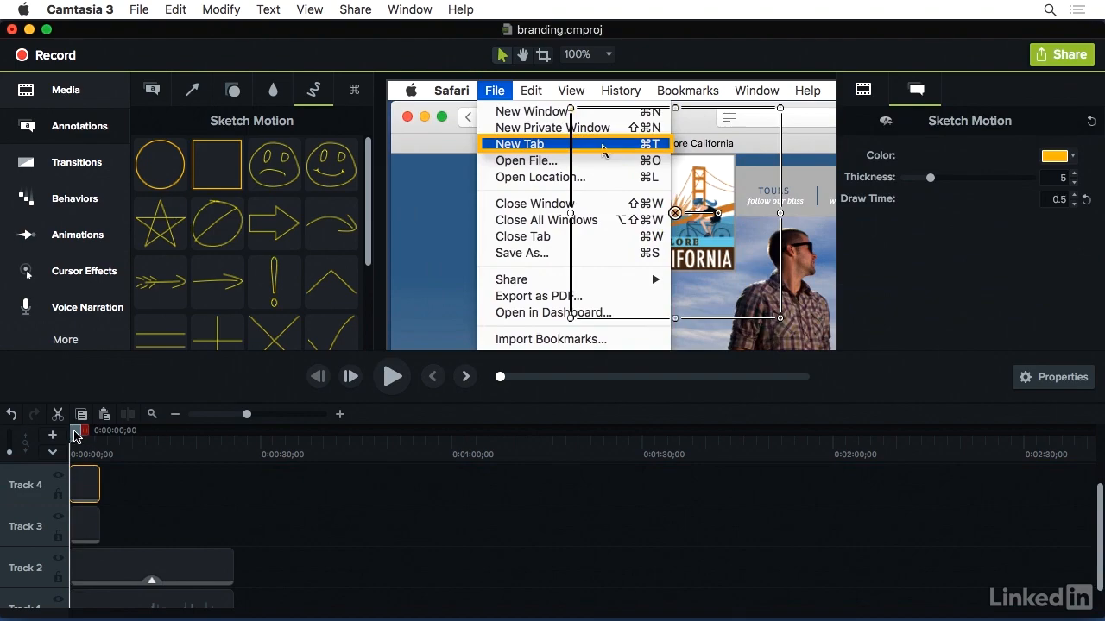
Preview the sketch rectangle's drawing animation, stop at 0:00:02;22, and resize it to a smaller, flatter rectangle, about 51% scale.
drag(75, 436, 88, 438)
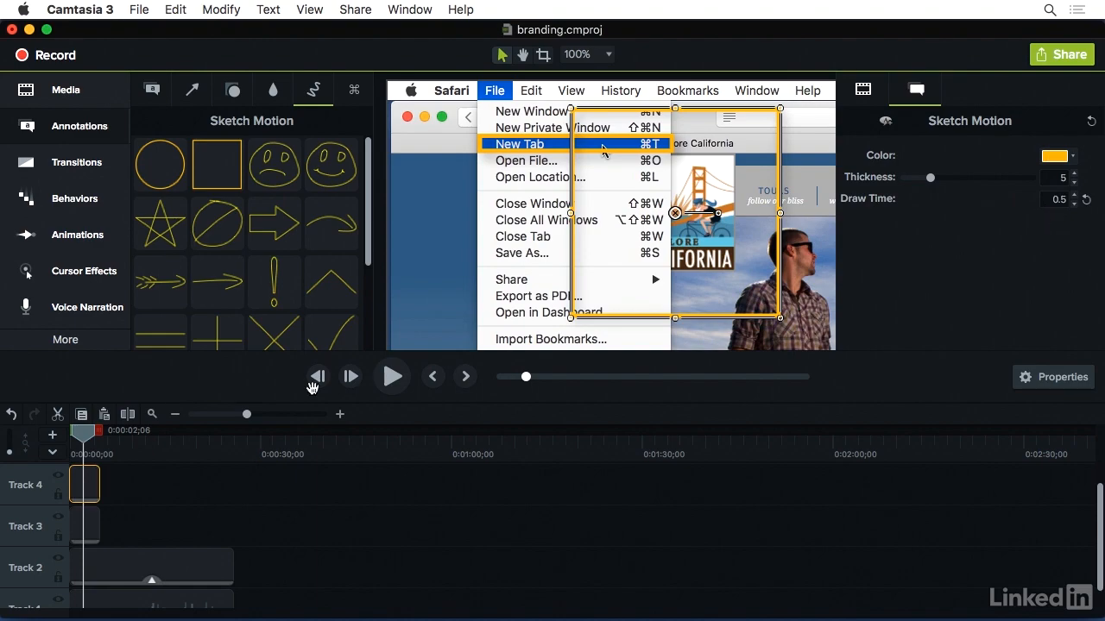
click(81, 440)
drag(79, 439, 86, 441)
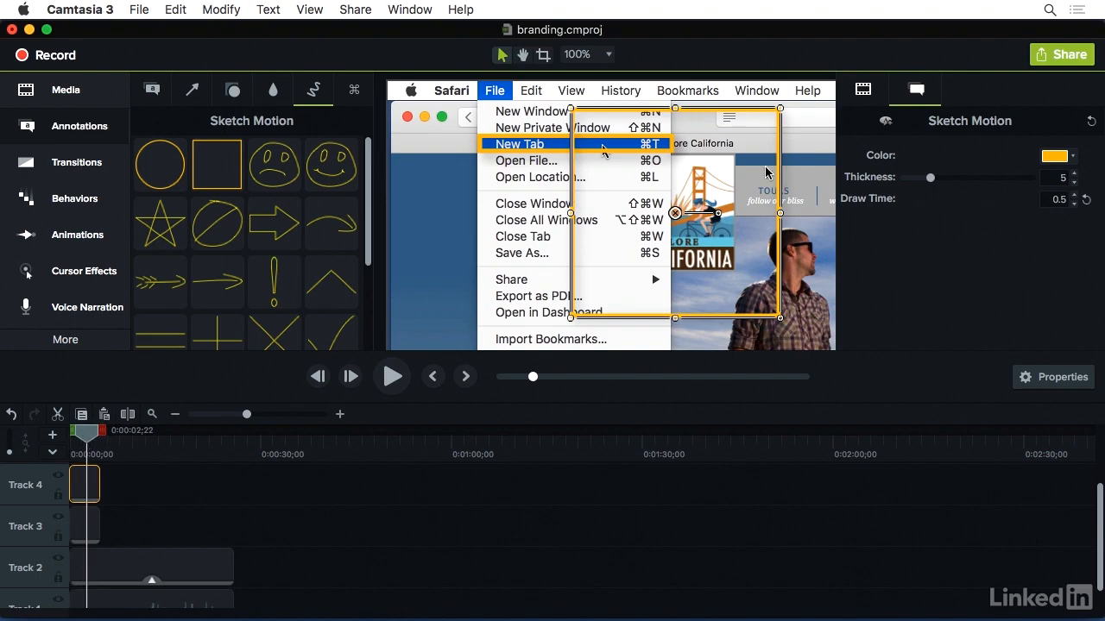
mouse_move(781, 113)
mouse_down()
mouse_move(743, 133)
mouse_move(732, 173)
mouse_move(703, 195)
mouse_move(708, 277)
mouse_move(700, 215)
mouse_move(734, 232)
mouse_move(739, 271)
mouse_up()
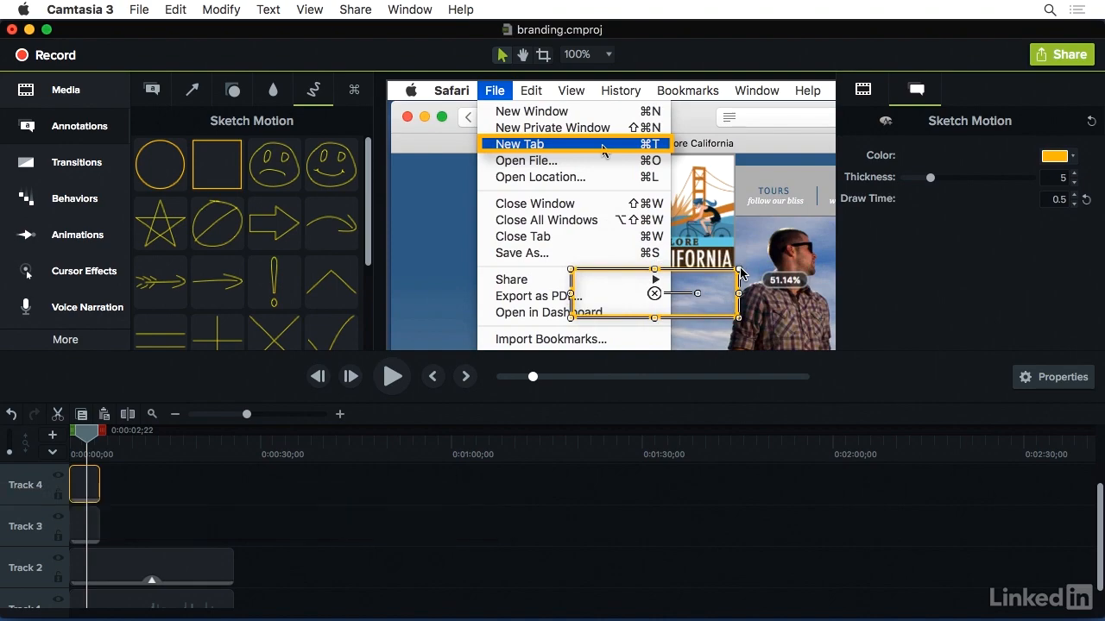